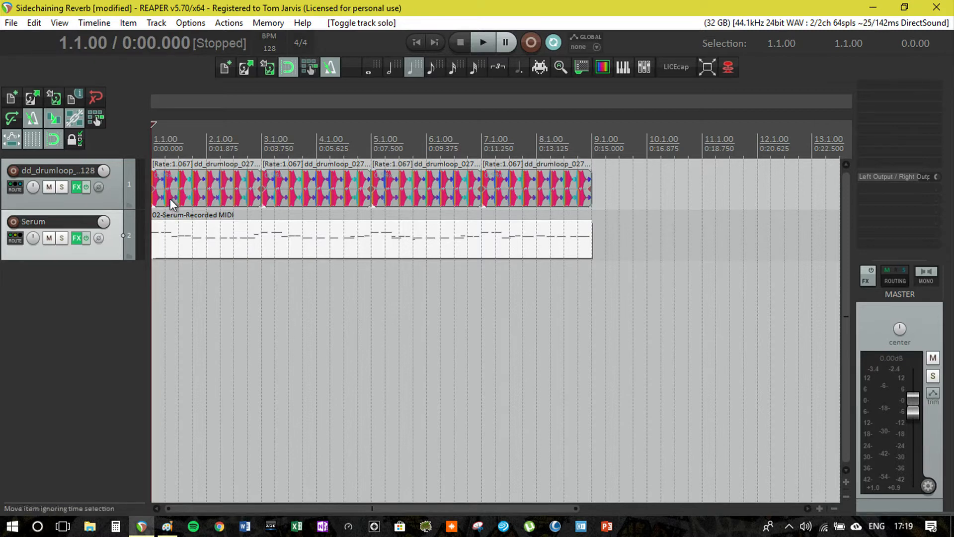
Step: Bypass ReaComp in the Serum track's effects chain and lower its threshold to -30.8 dB
click(79, 241)
click(131, 91)
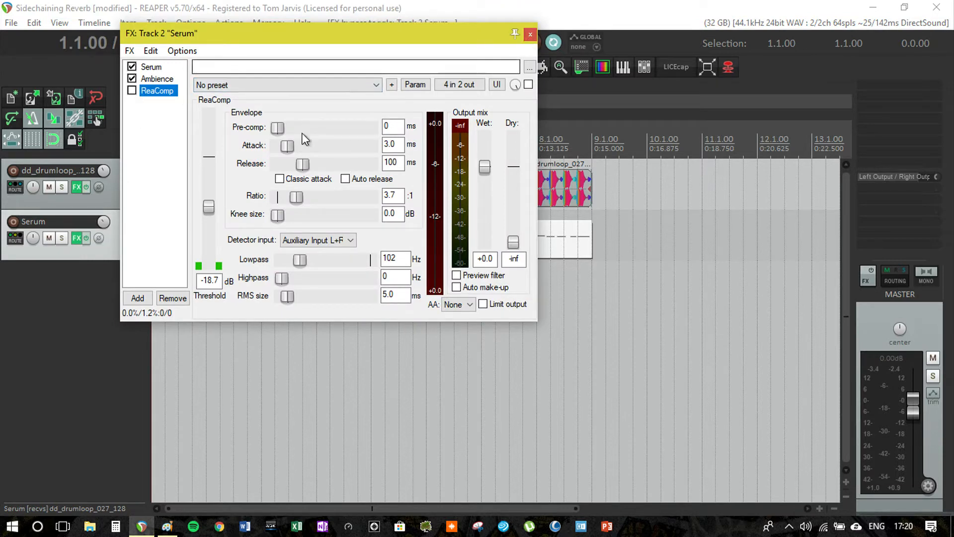
drag(209, 206, 212, 233)
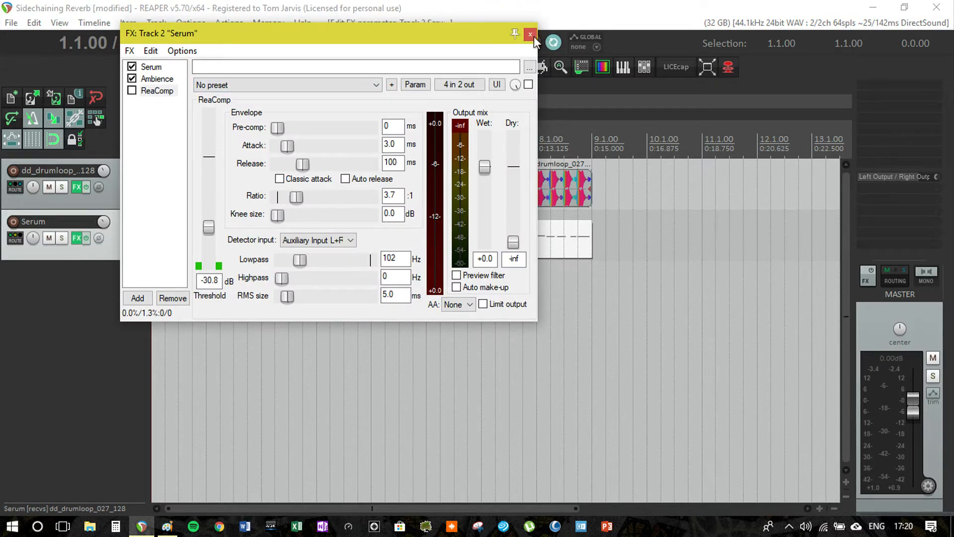
drag(430, 40, 720, 142)
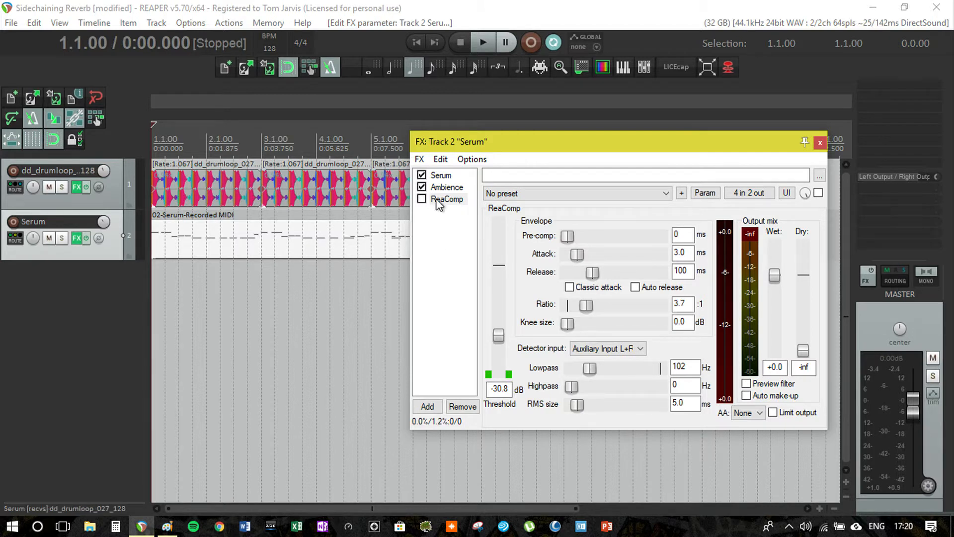
Step: Play the loop with ReaComp bypassed, then enable ReaComp and raise its threshold to -20.6 dB during playback
key(space)
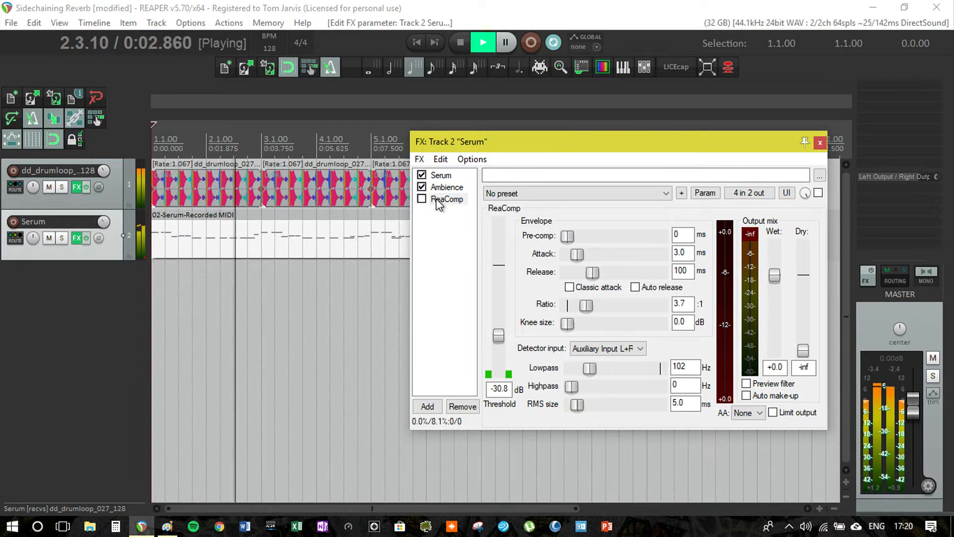
key(space)
click(421, 199)
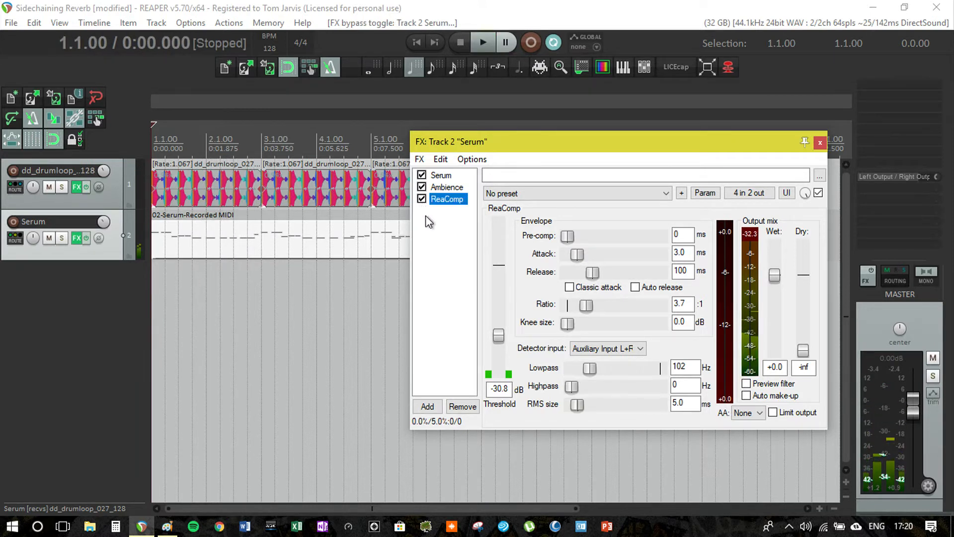
key(space)
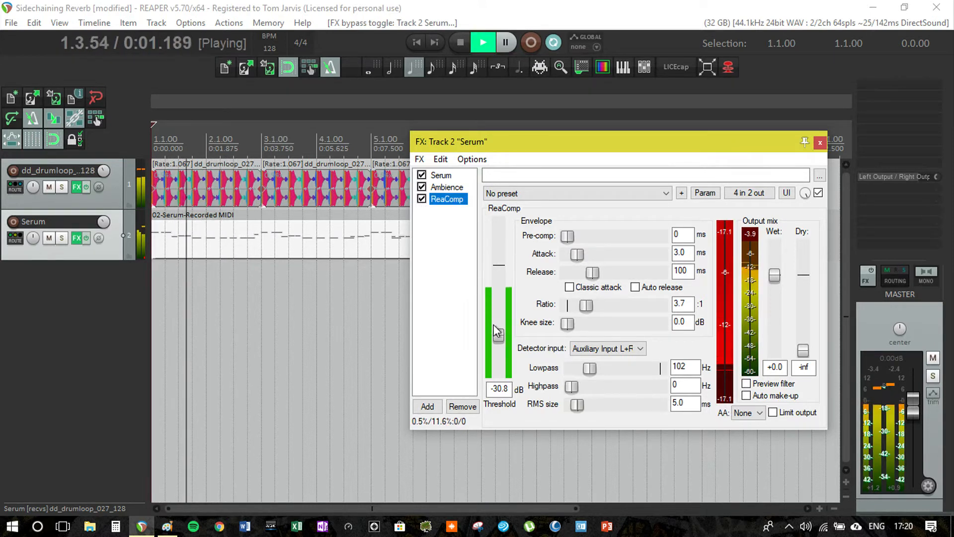
drag(497, 332, 504, 324)
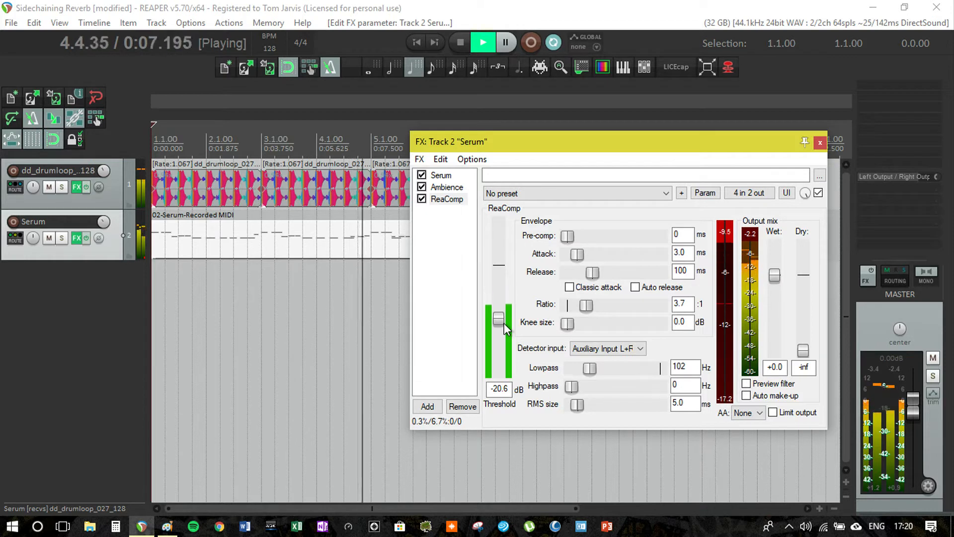
key(space)
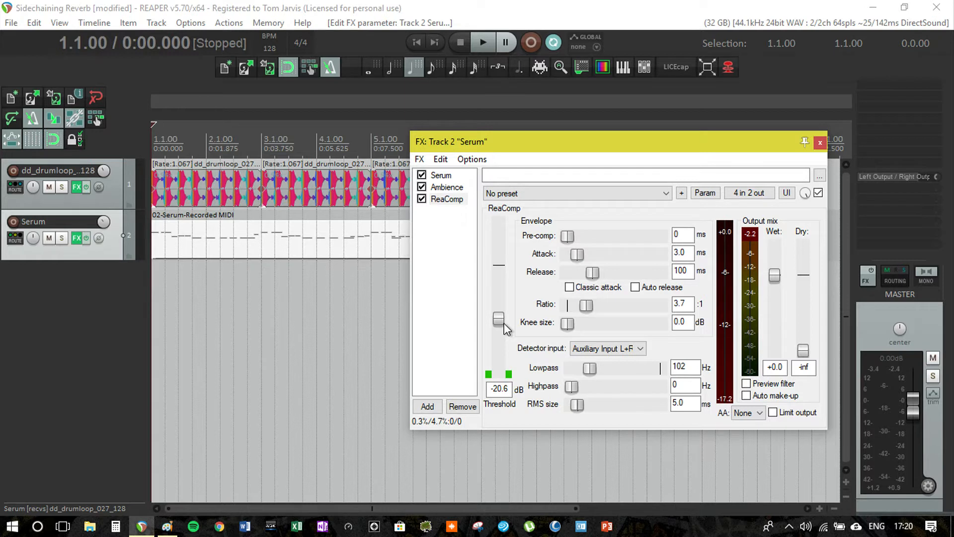
click(661, 191)
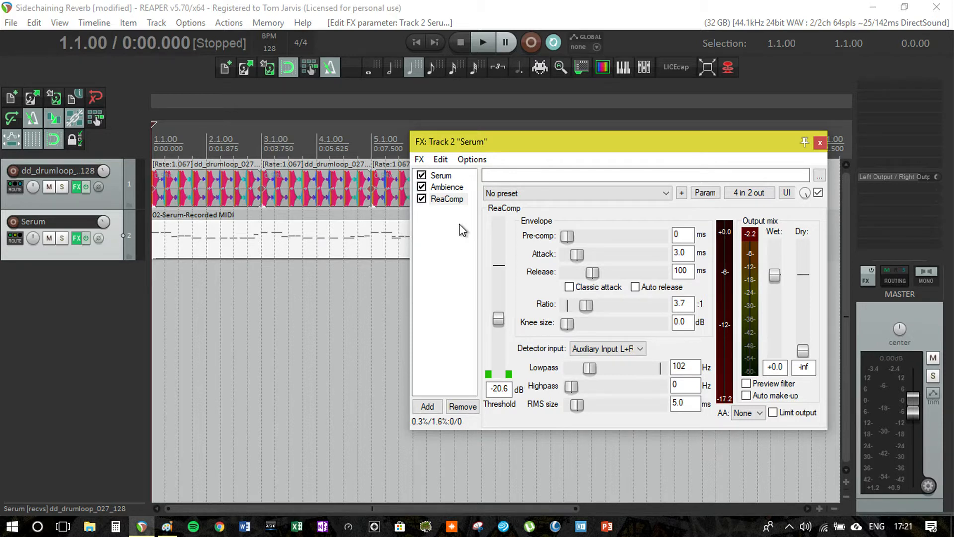
Step: Review the Ambience reverb and ReaComp settings on the Serum track and close its effects chain
click(447, 190)
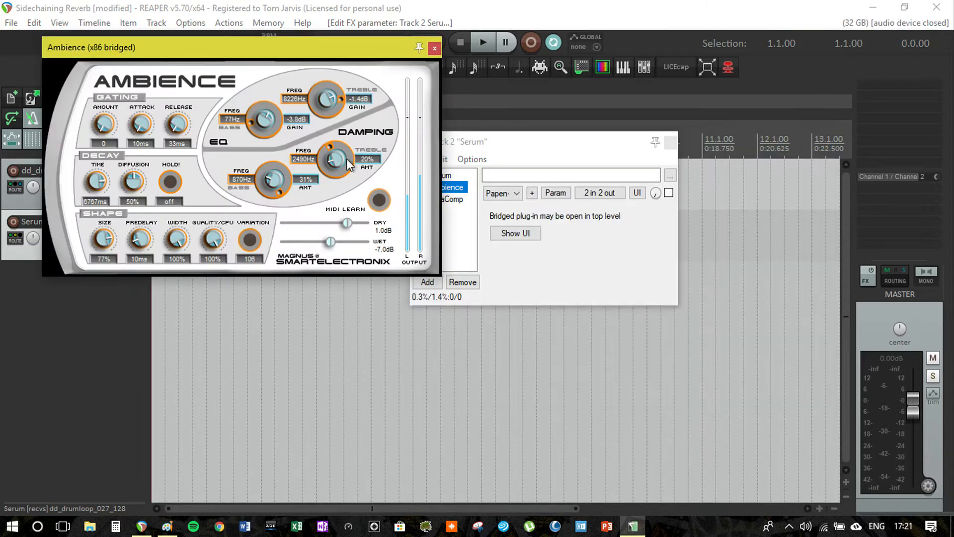
click(435, 47)
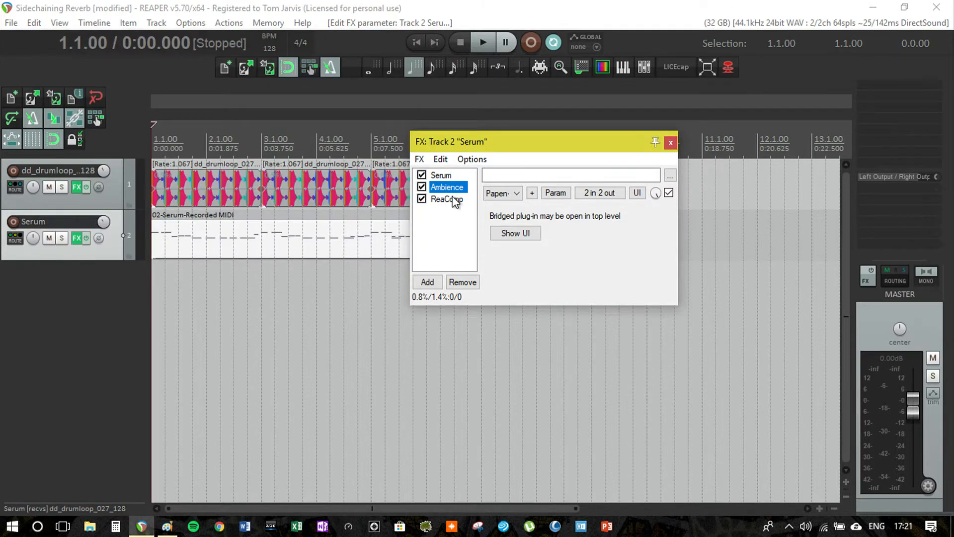
click(450, 199)
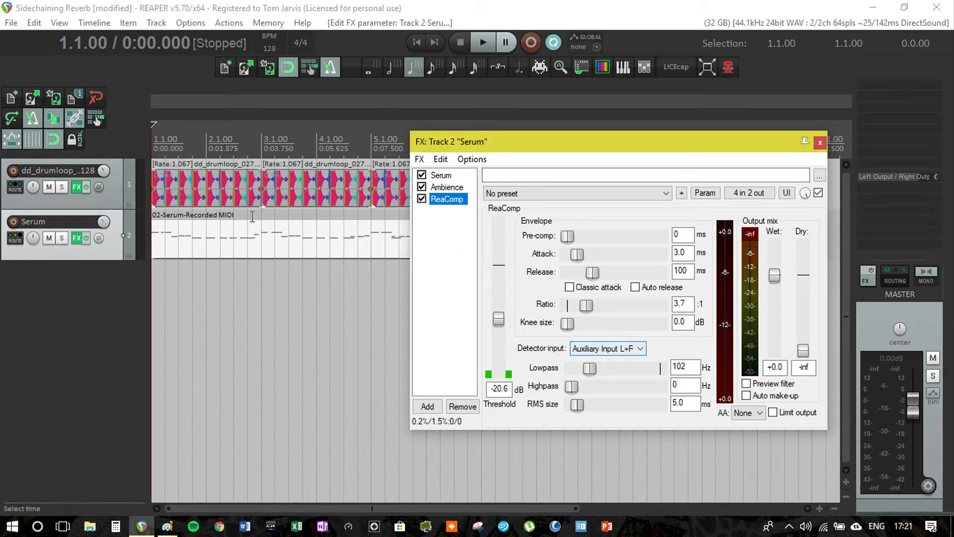
click(819, 143)
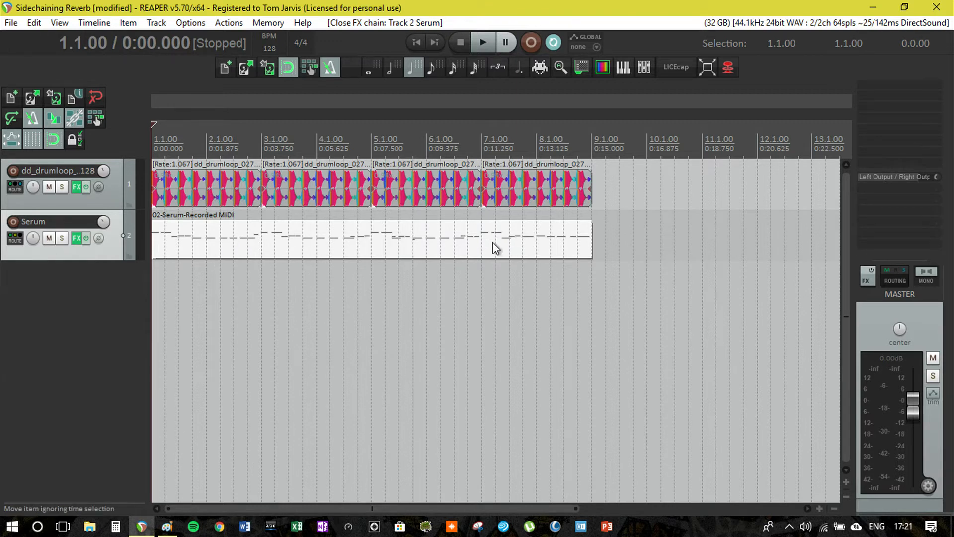
Step: Add a new track below Serum and create a send to it from the Serum track
key(ctrl+t)
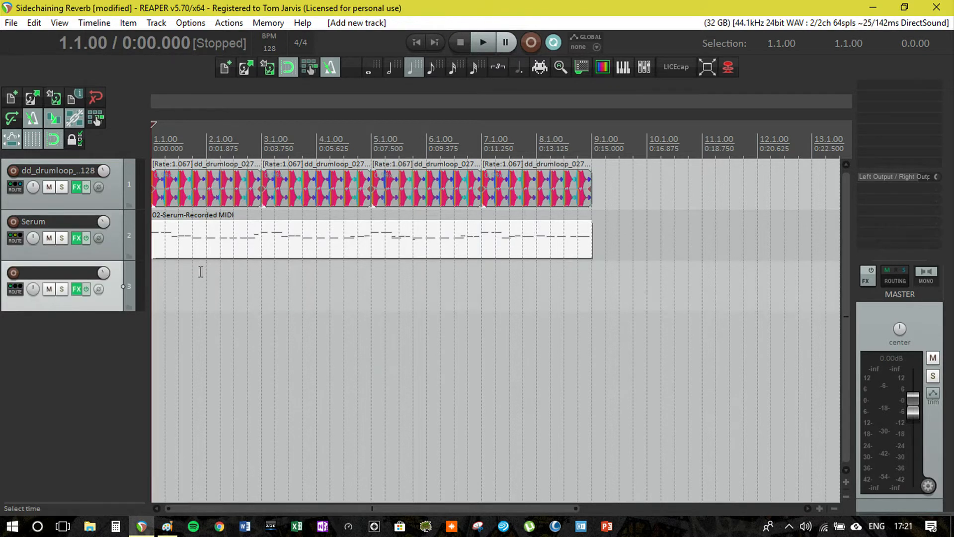
drag(14, 239, 17, 291)
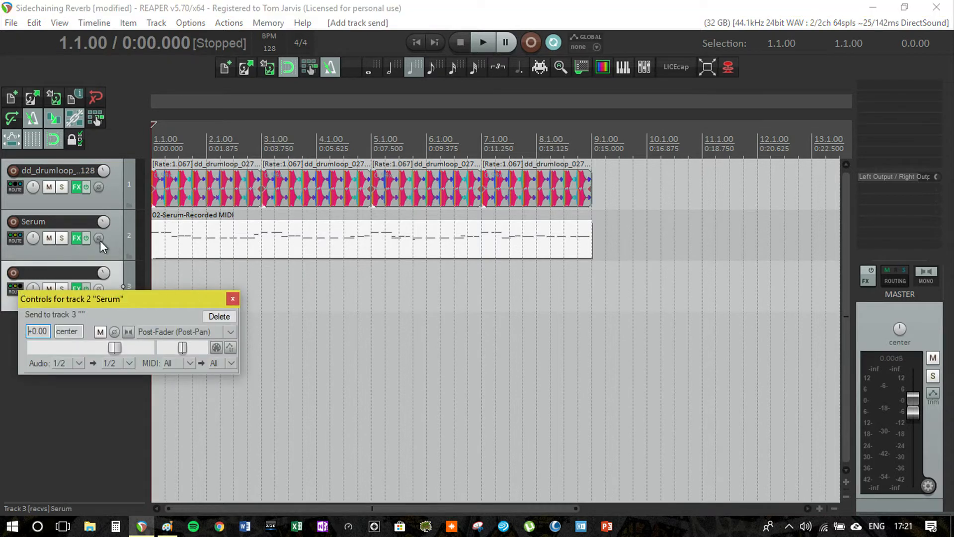
Step: Copy Ambience and ReaComp from the Serum track's effects chain and remove both from that track
click(77, 237)
double_click(447, 186)
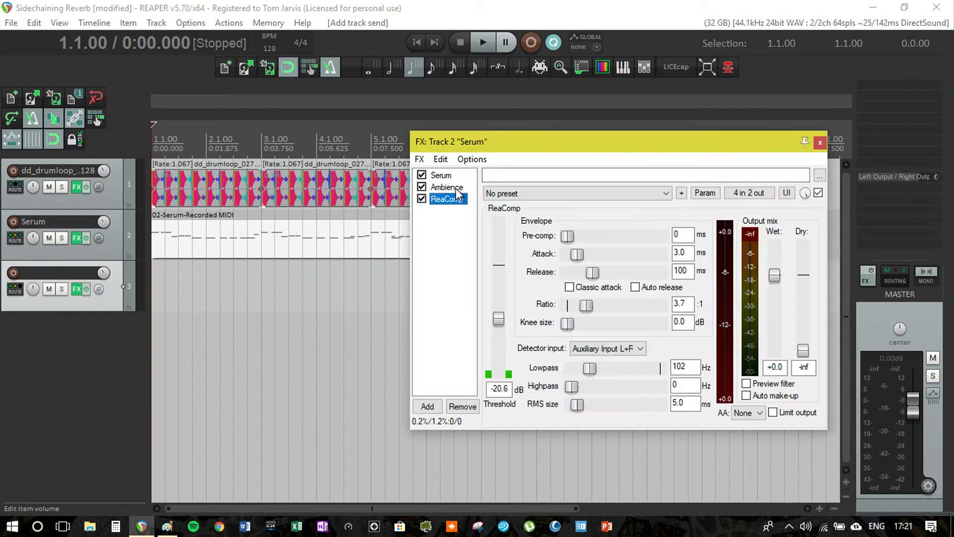
right_click(457, 192)
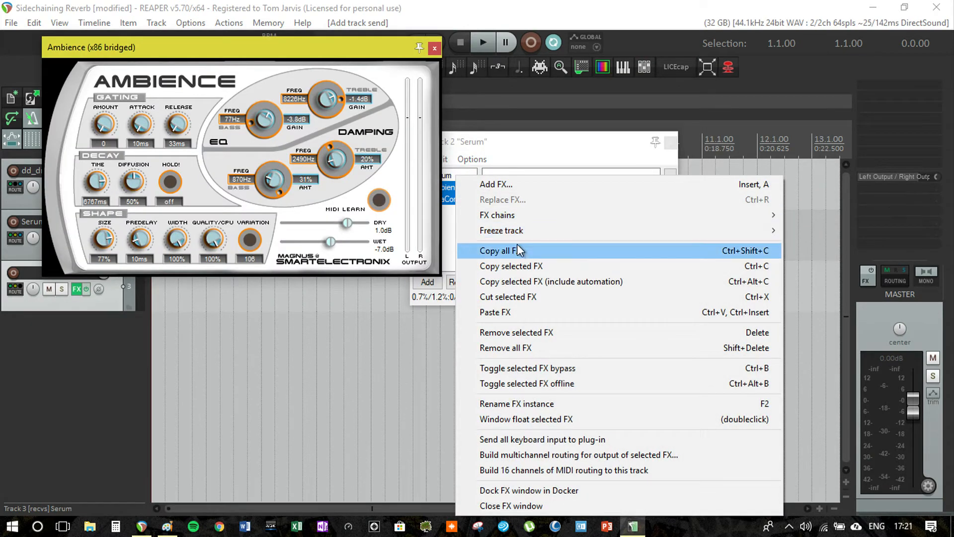
click(516, 249)
right_click(452, 187)
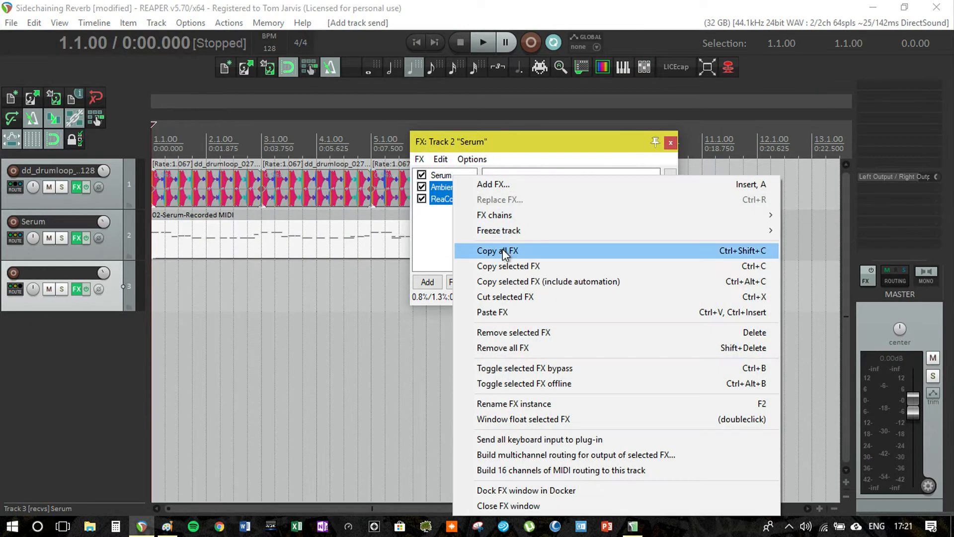
click(511, 262)
key(Delete)
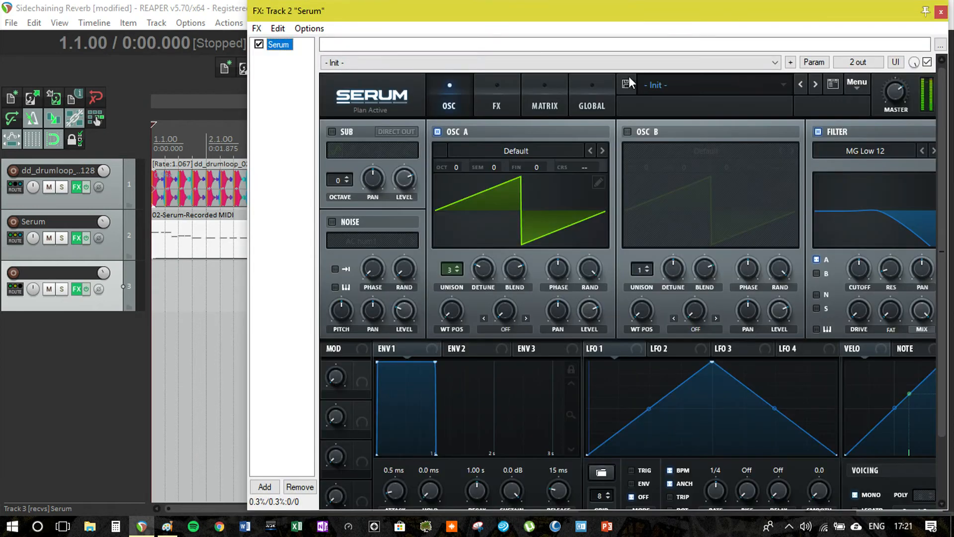
click(942, 14)
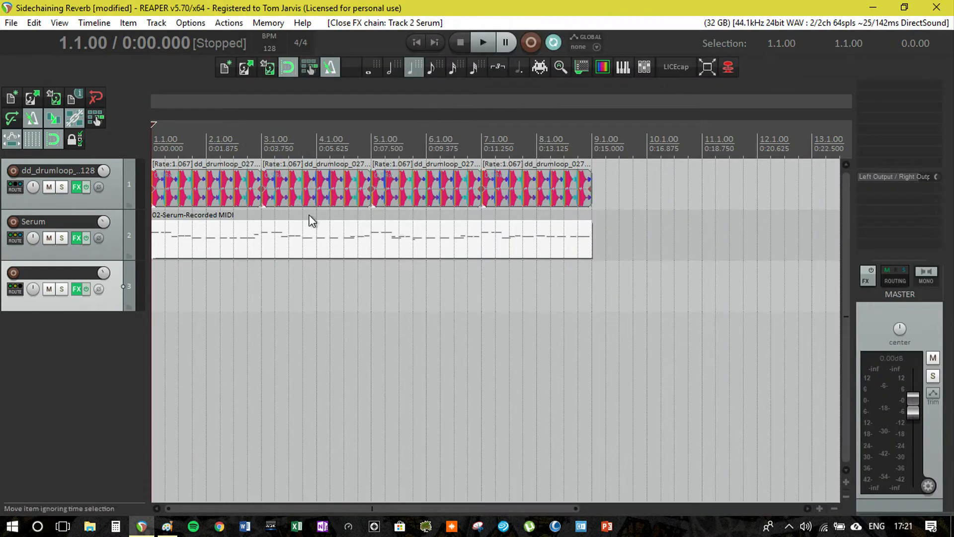
Step: Paste the copied Ambience and ReaComp effects into track 3's effects chain
click(79, 292)
right_click(153, 174)
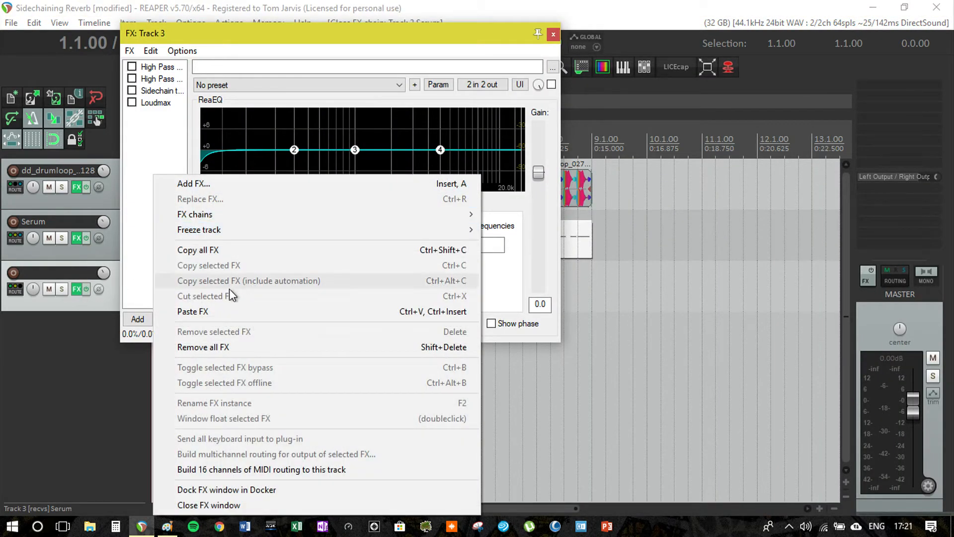
click(224, 309)
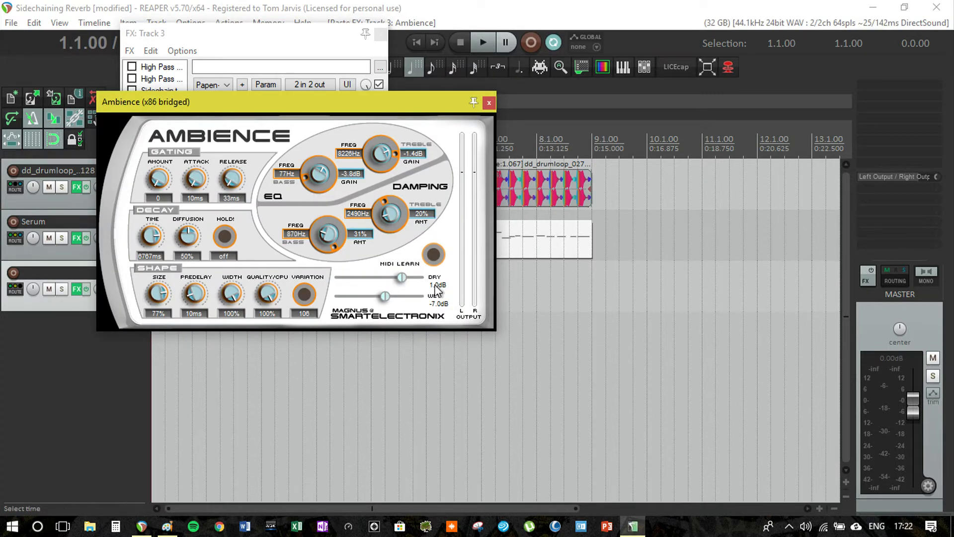
Step: Set the dry level of Ambience on track 3 to -inf dB and close the effects chain
drag(403, 280, 321, 273)
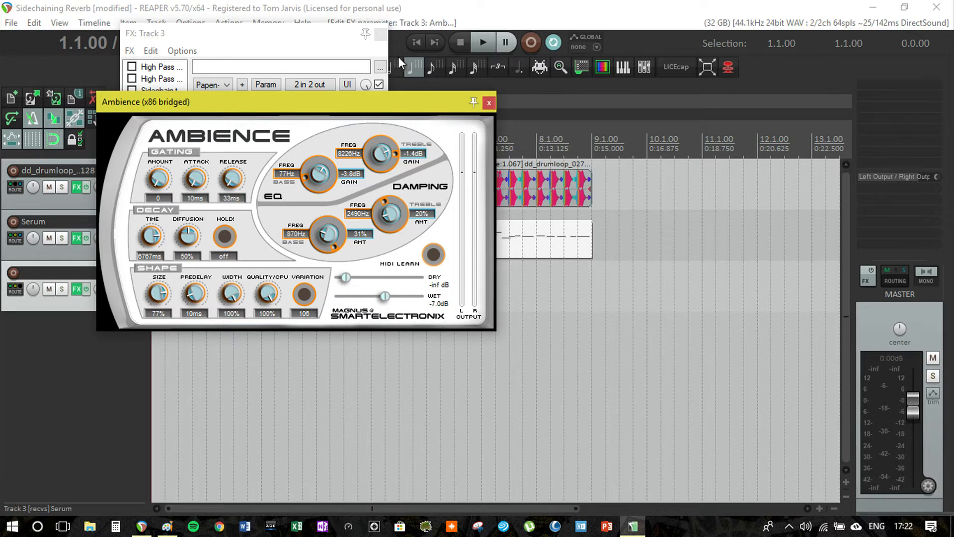
click(377, 37)
click(379, 35)
Step: Raise the wet level of Ambience on track 3 to 1.8 dB while the loop plays
key(space)
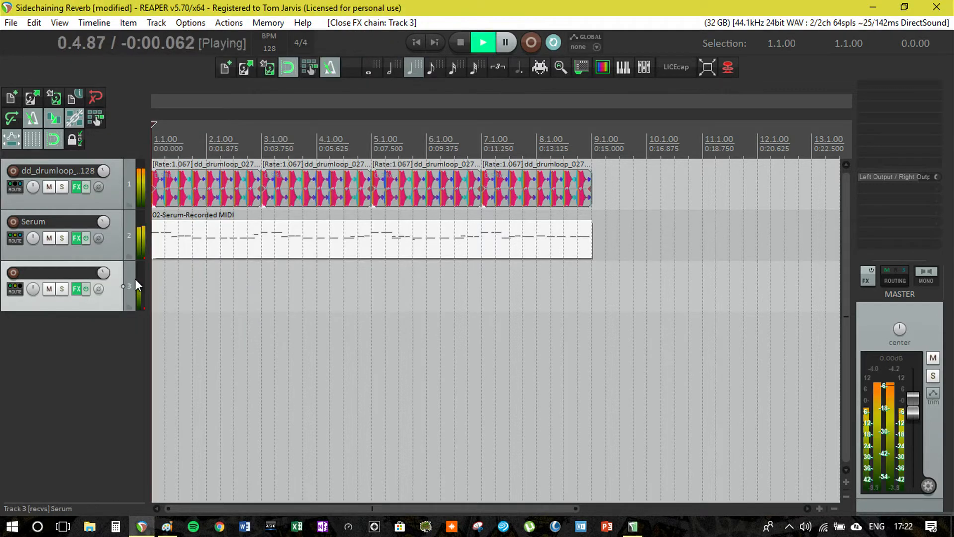
right_click(76, 288)
click(113, 356)
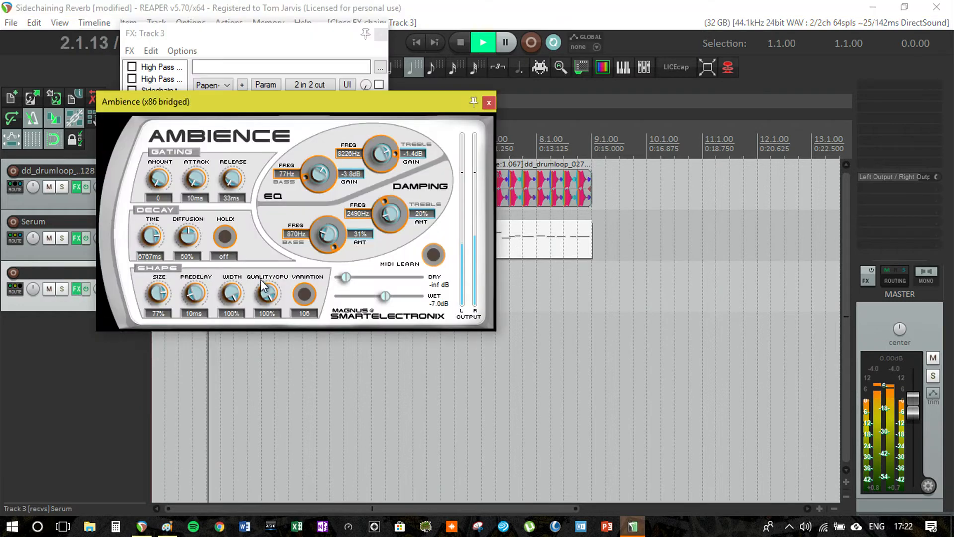
drag(385, 296, 404, 296)
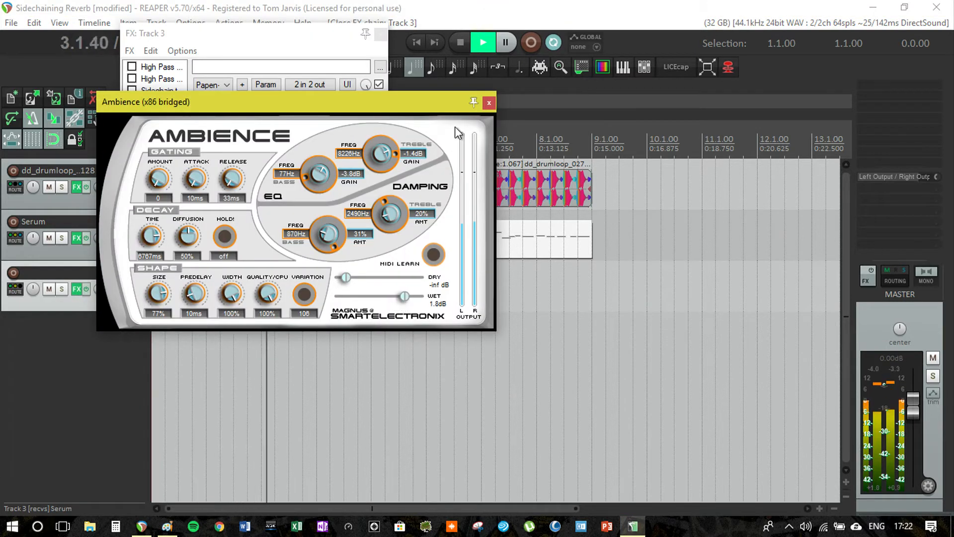
click(489, 103)
click(380, 35)
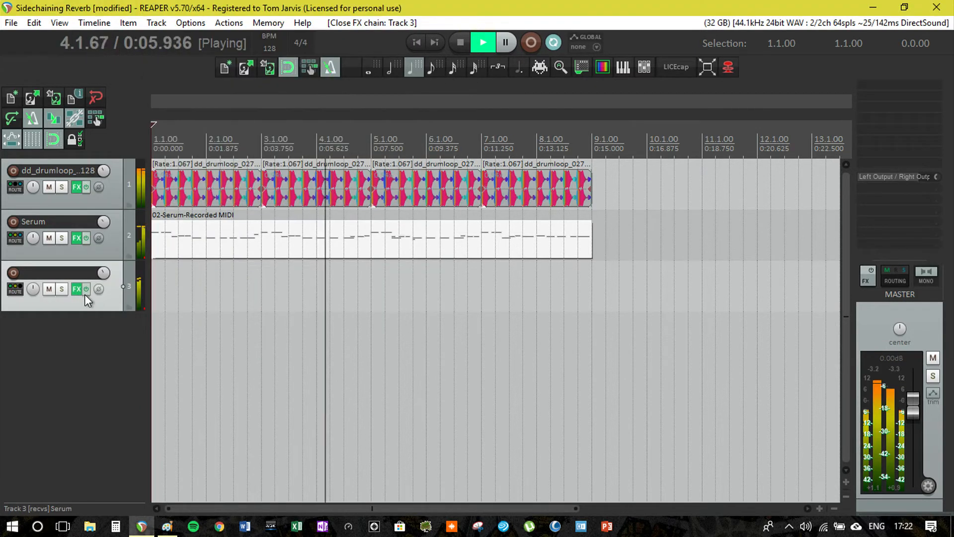
key(space)
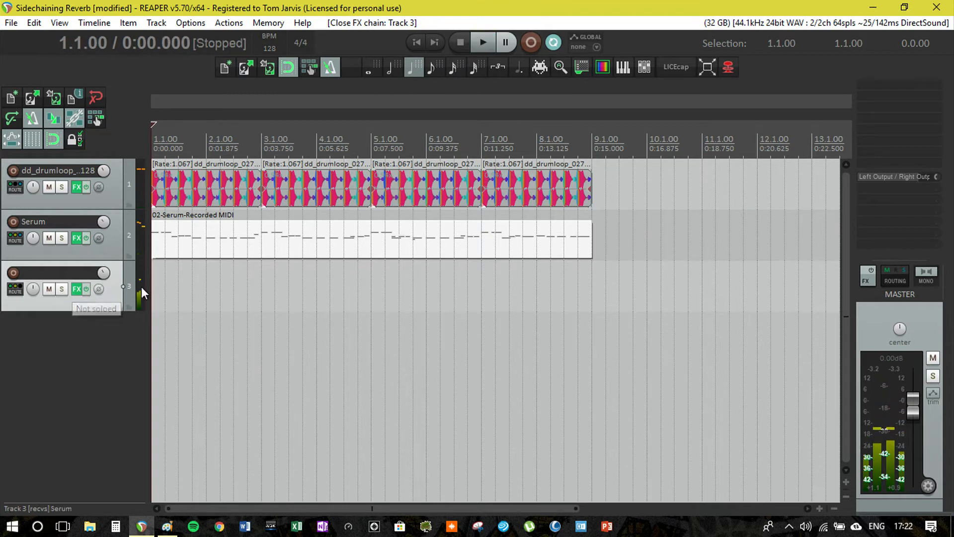
Step: Solo the reverb track and the Serum track in turn during playback to compare their sound, and clear both solos
click(63, 290)
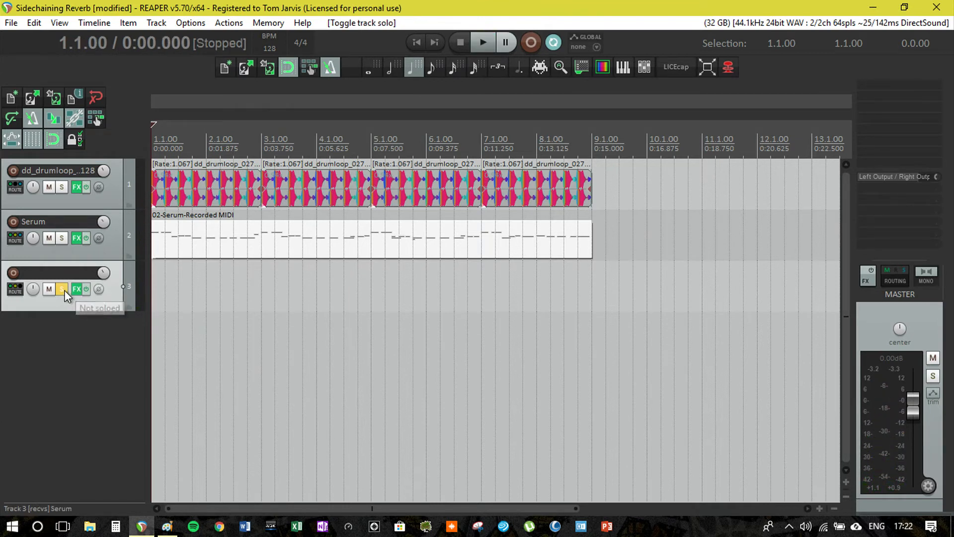
key(space)
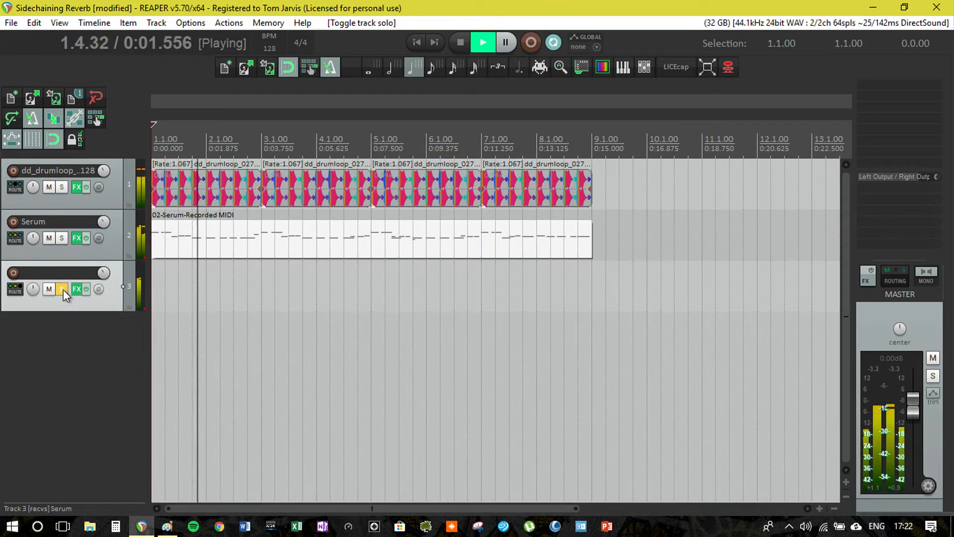
click(64, 289)
click(62, 240)
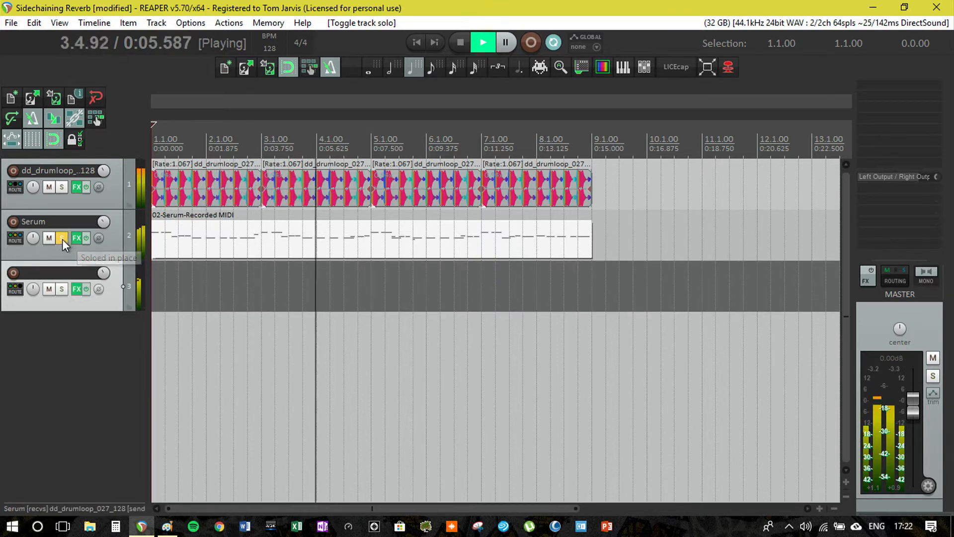
click(62, 240)
key(space)
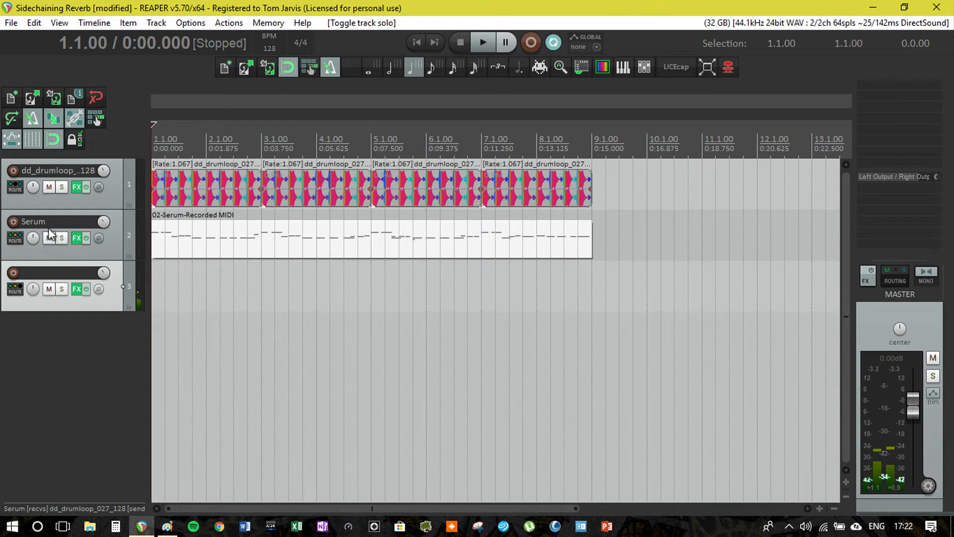
Step: Look over the Ambience settings on track 3, leaving the track's effects chain open
right_click(75, 290)
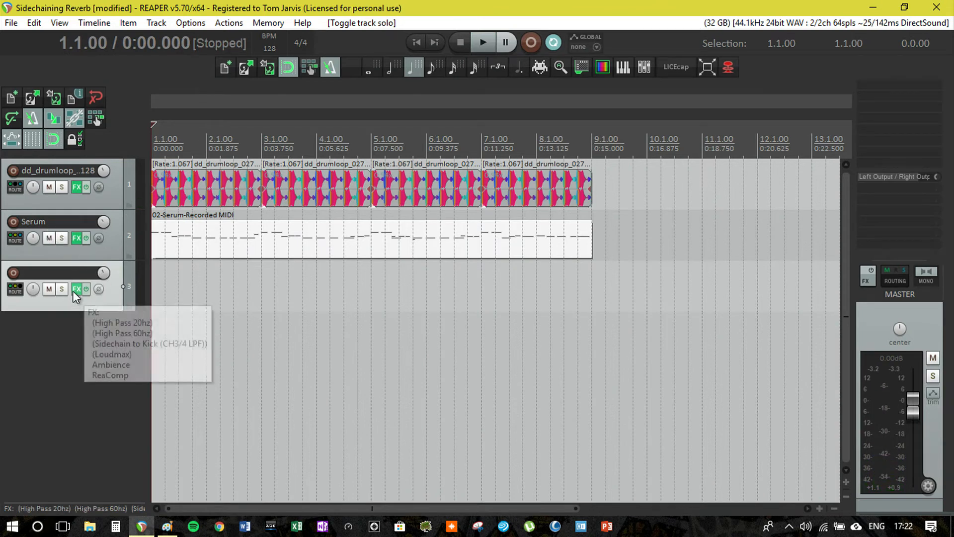
click(99, 364)
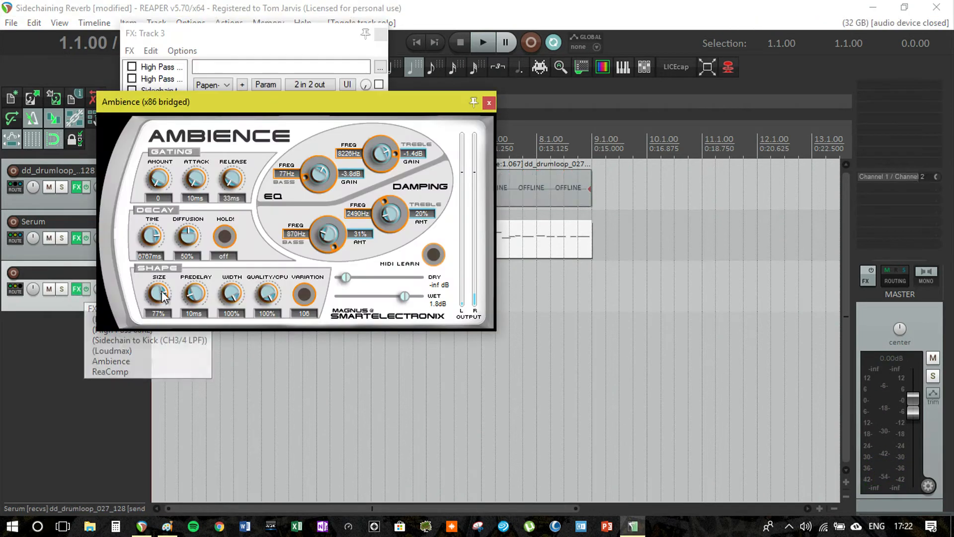
click(489, 102)
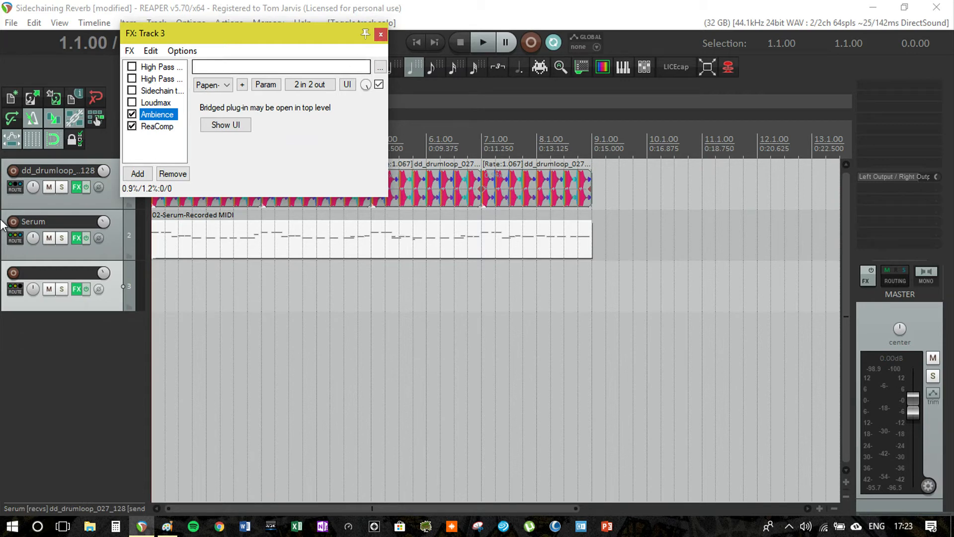
Step: Add a send from the drum loop track to track 3, routing audio channels 1/2 to 3/4
drag(16, 288, 16, 291)
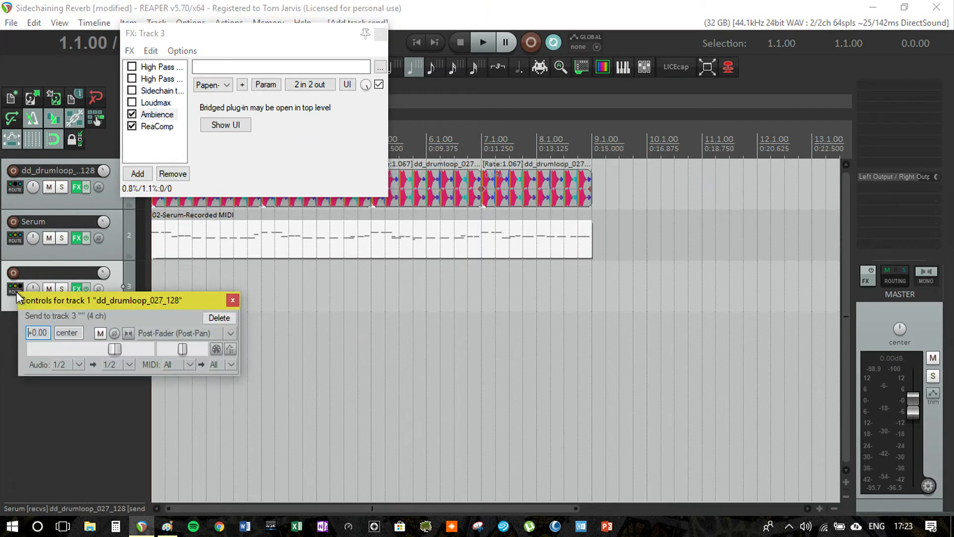
click(129, 366)
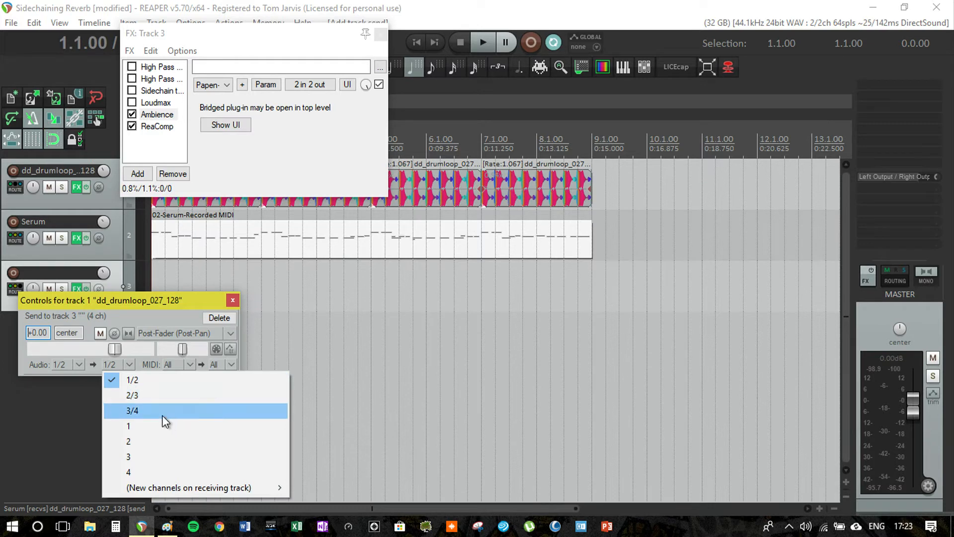
click(162, 415)
Step: Play the loop with ReaComp on track 3 displayed and solo track 3 to check the sidechained reverb
click(152, 127)
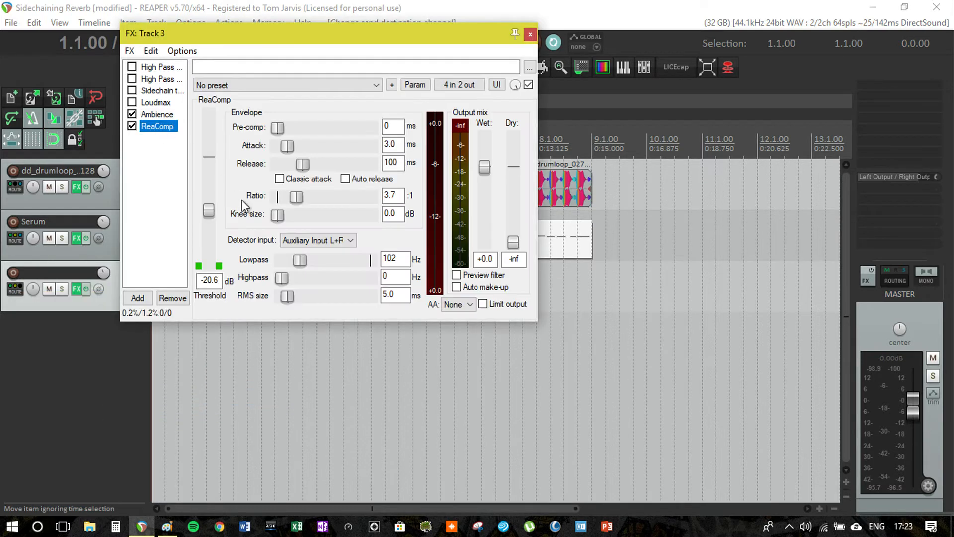
key(space)
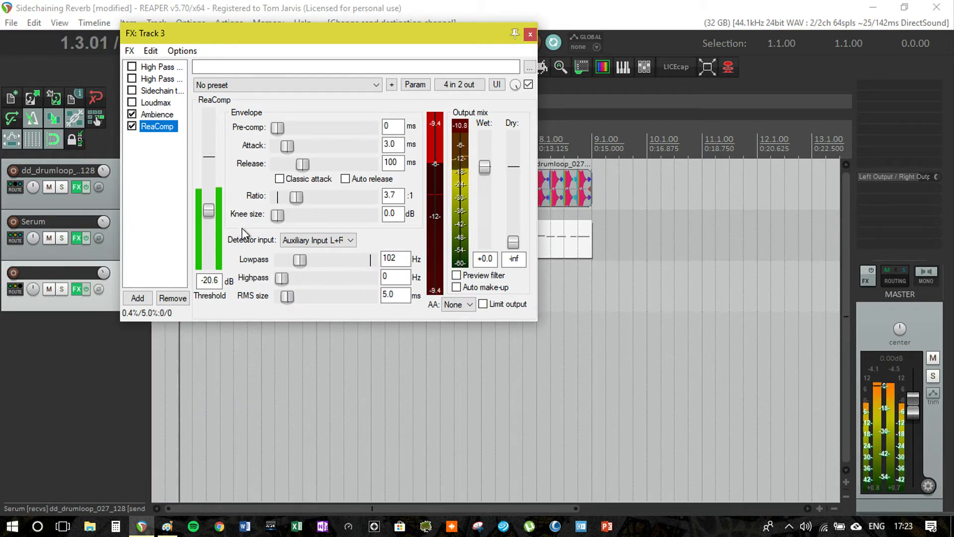
click(61, 289)
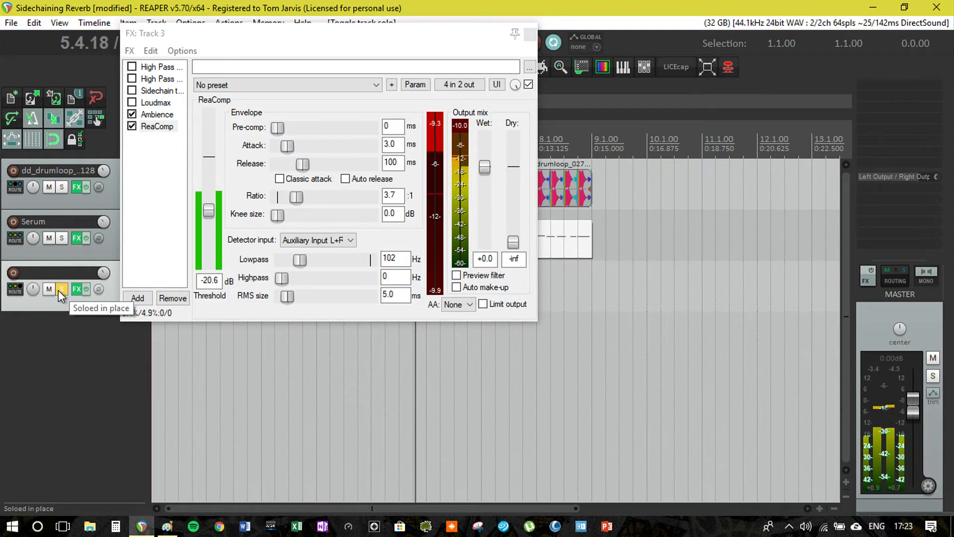
key(space)
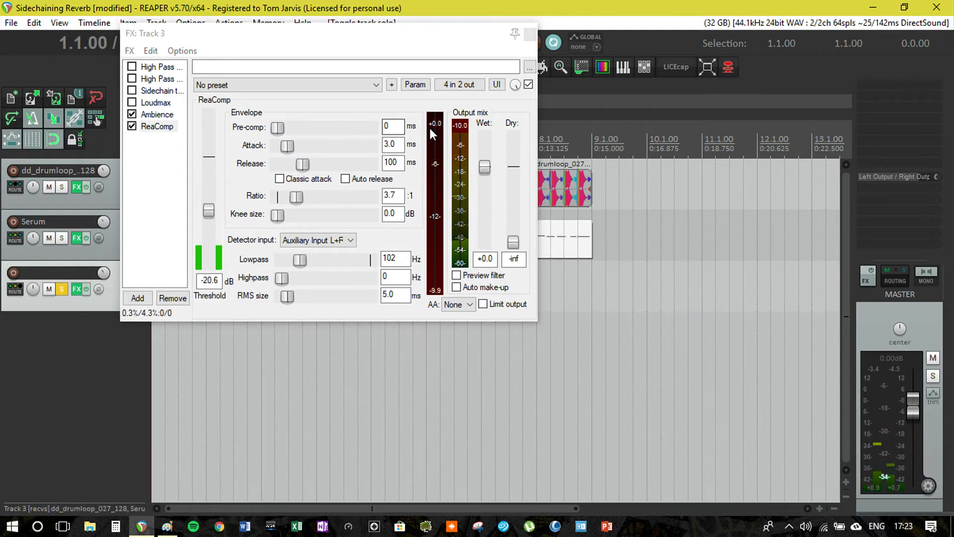
Step: Compare the soloed Serum track with track 3 muted and audible during playback, close the effects chain and clear all solos
ctrl+click(62, 238)
click(53, 288)
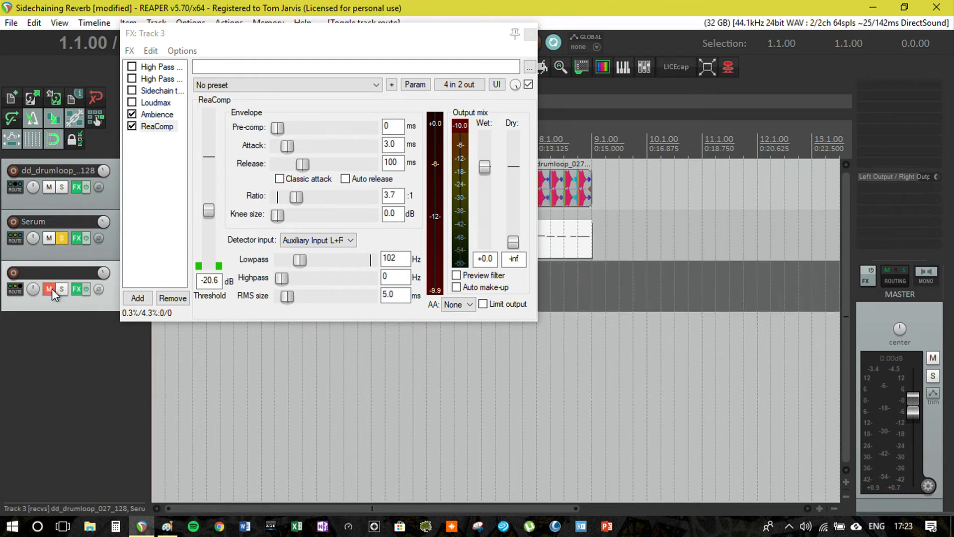
key(space)
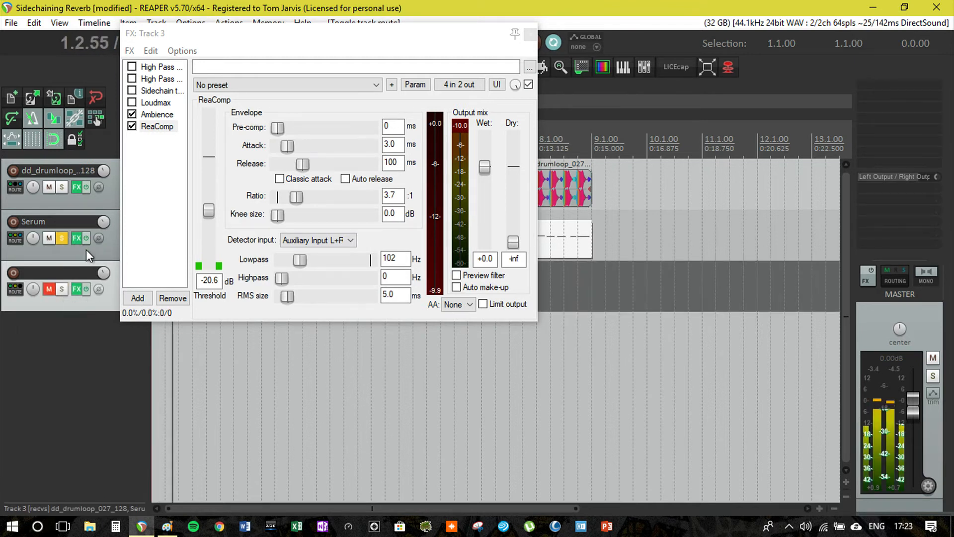
click(49, 289)
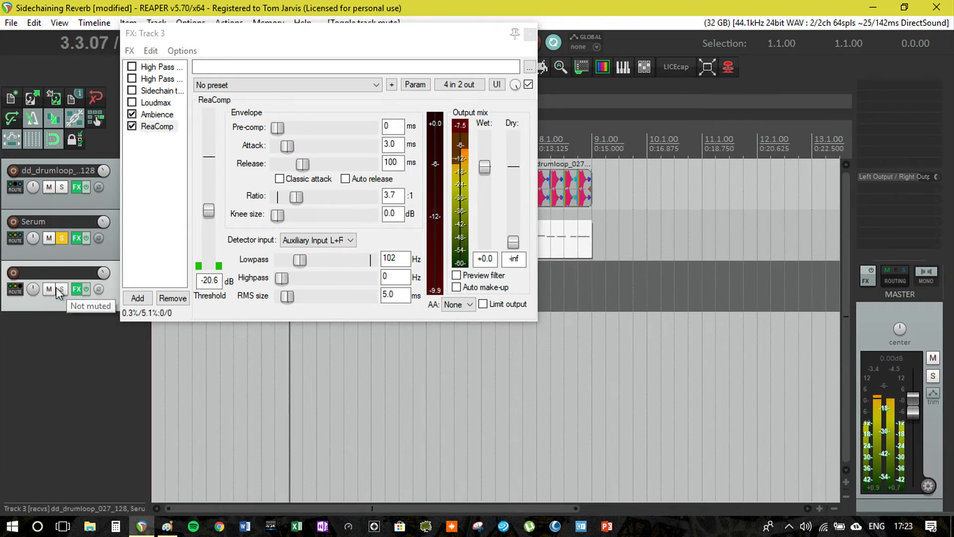
click(60, 288)
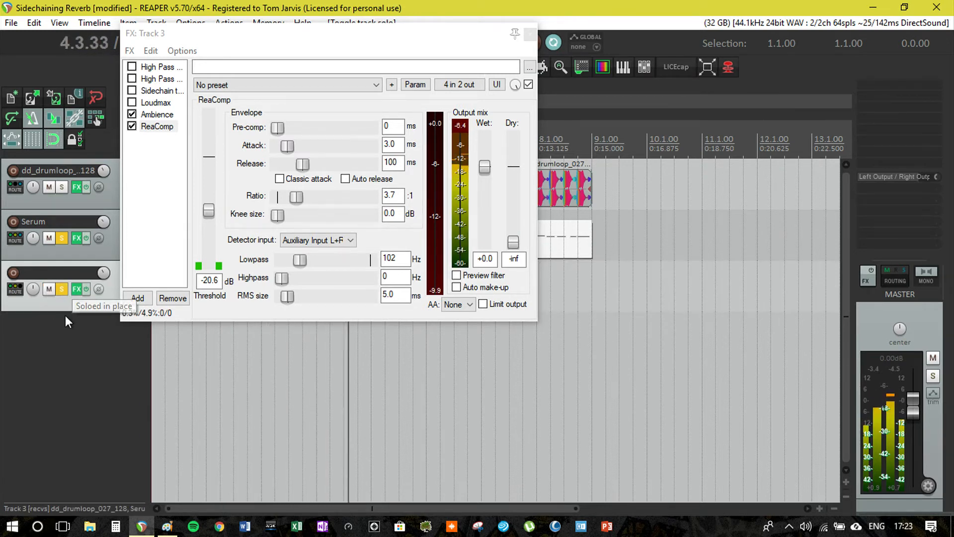
click(529, 35)
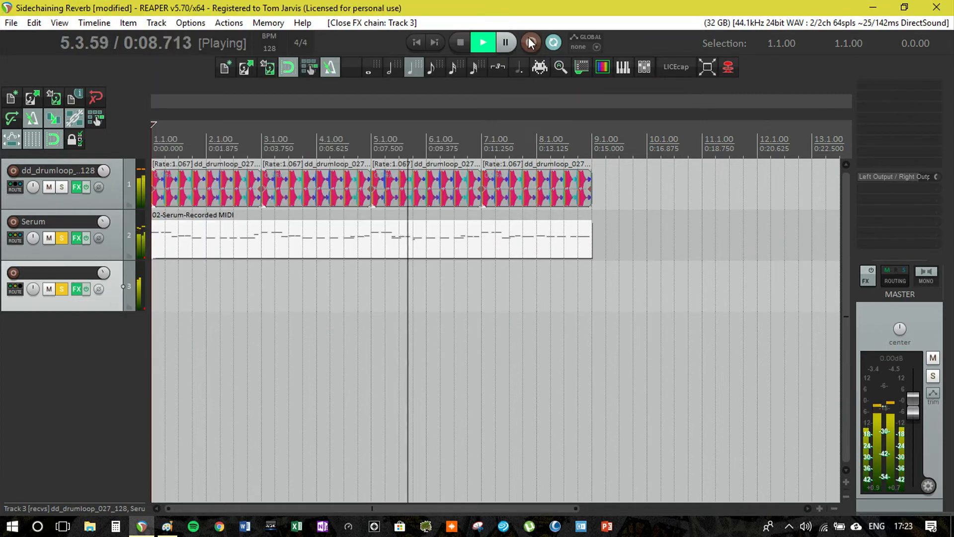
click(60, 239)
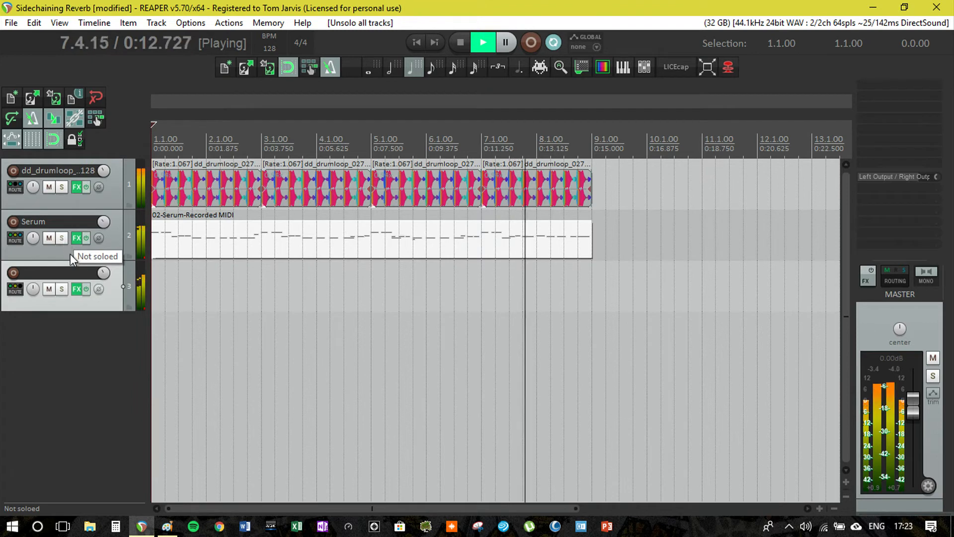
key(space)
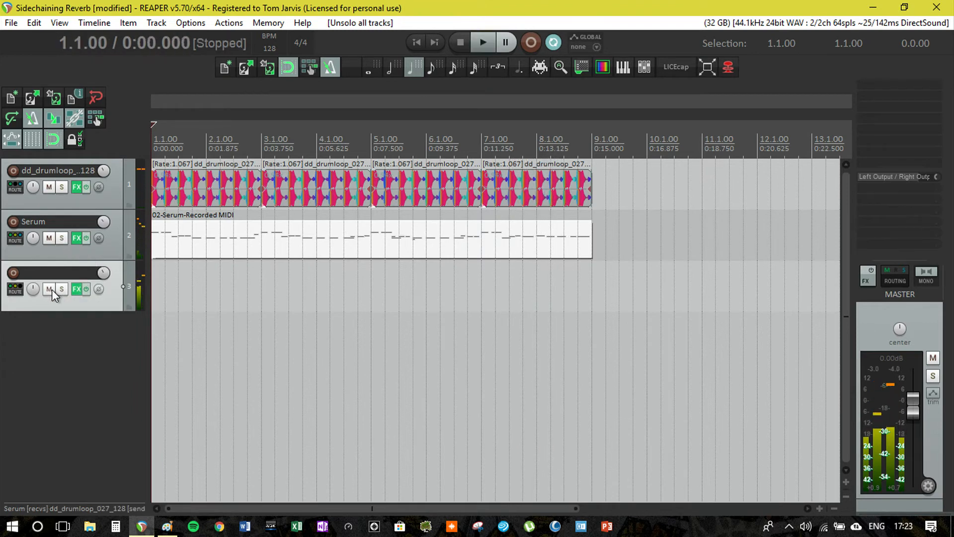
Step: Mute track 3 and copy Ambience and ReaComp from its effects chain
click(50, 289)
click(78, 238)
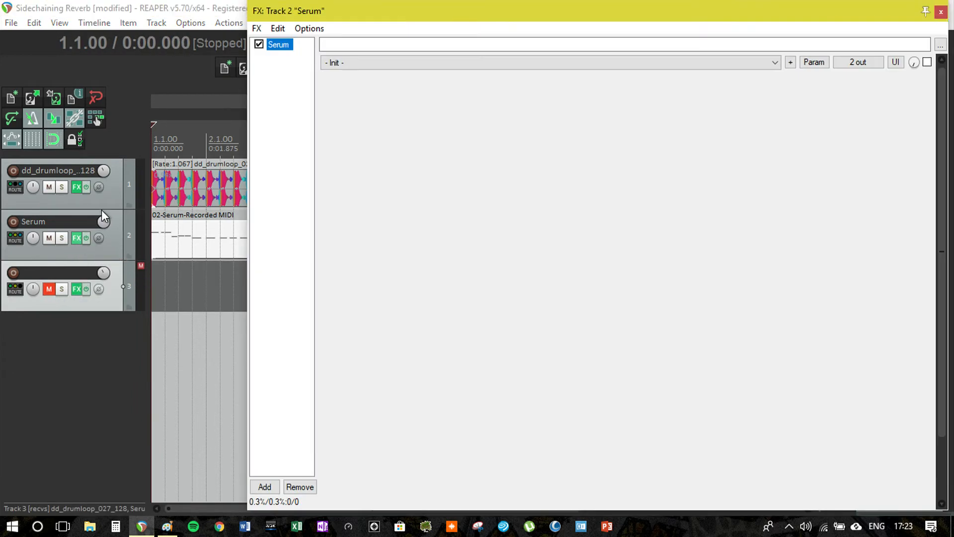
click(78, 289)
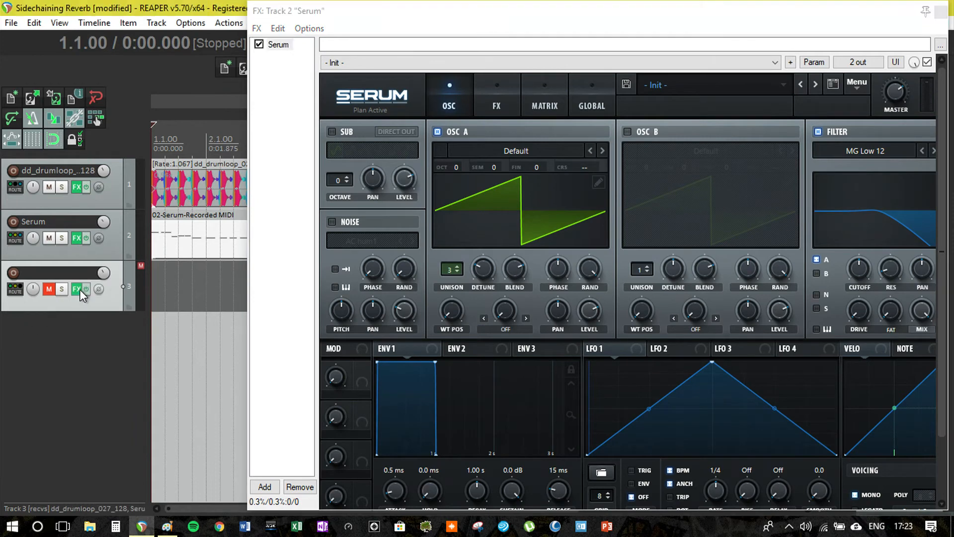
double_click(149, 117)
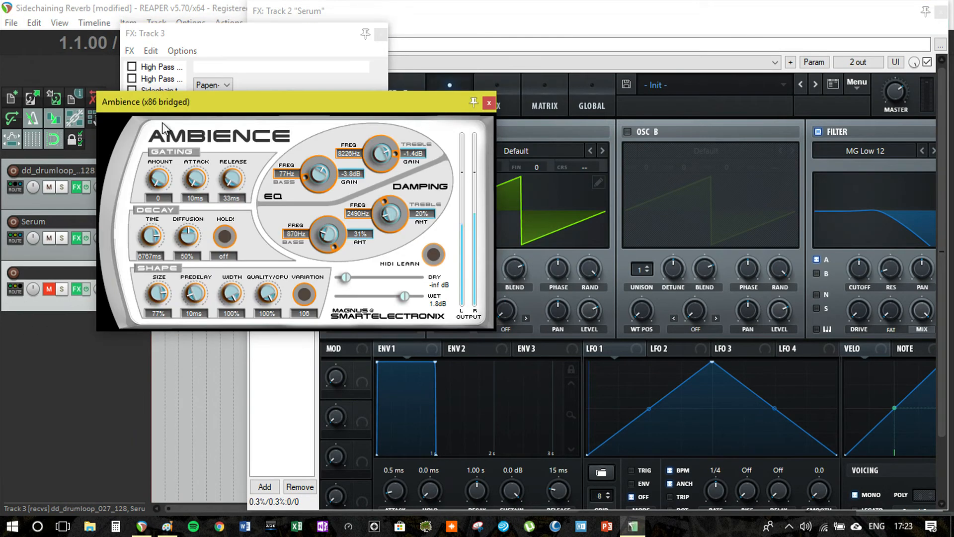
drag(225, 102, 588, 100)
right_click(170, 114)
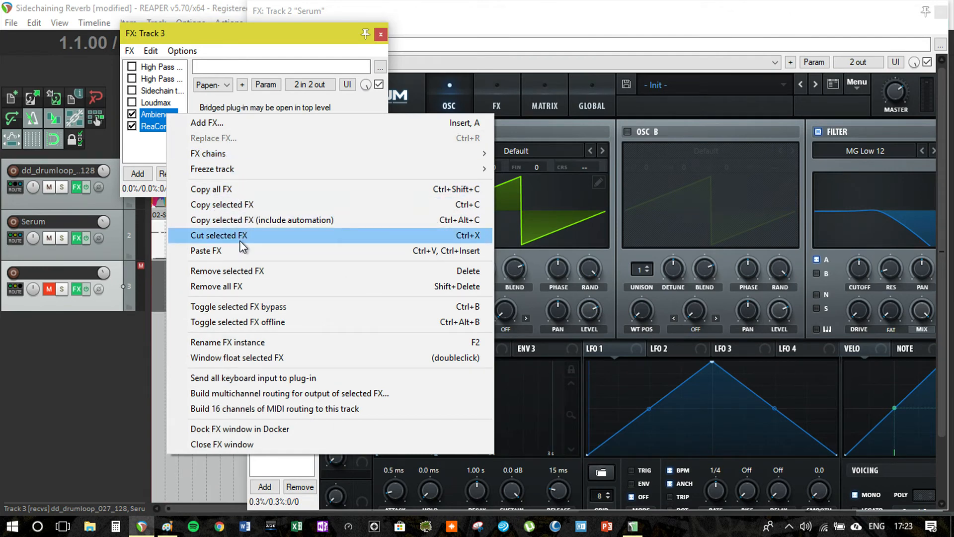
click(237, 204)
Step: Paste the copied Ambience and ReaComp after Serum in the Serum track's effects chain and close the chain
click(80, 239)
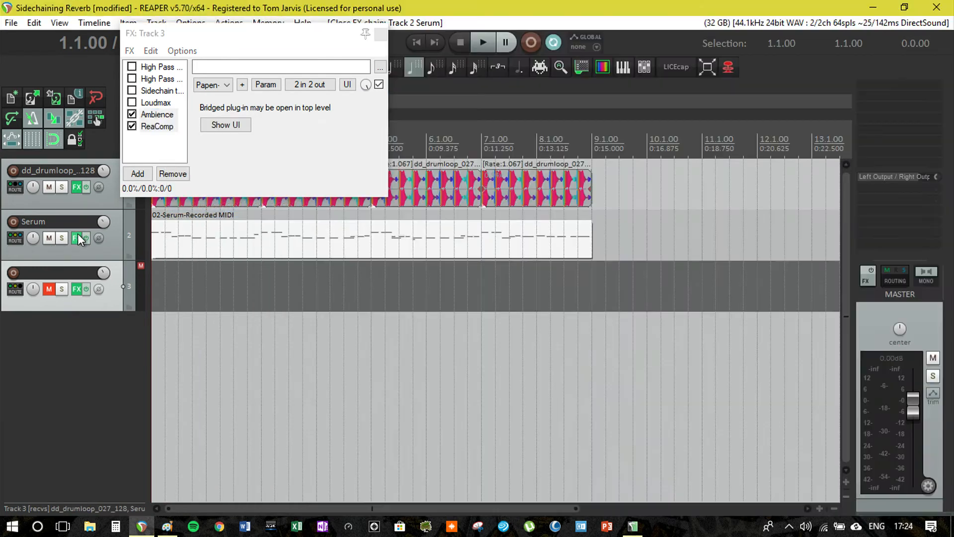
click(80, 239)
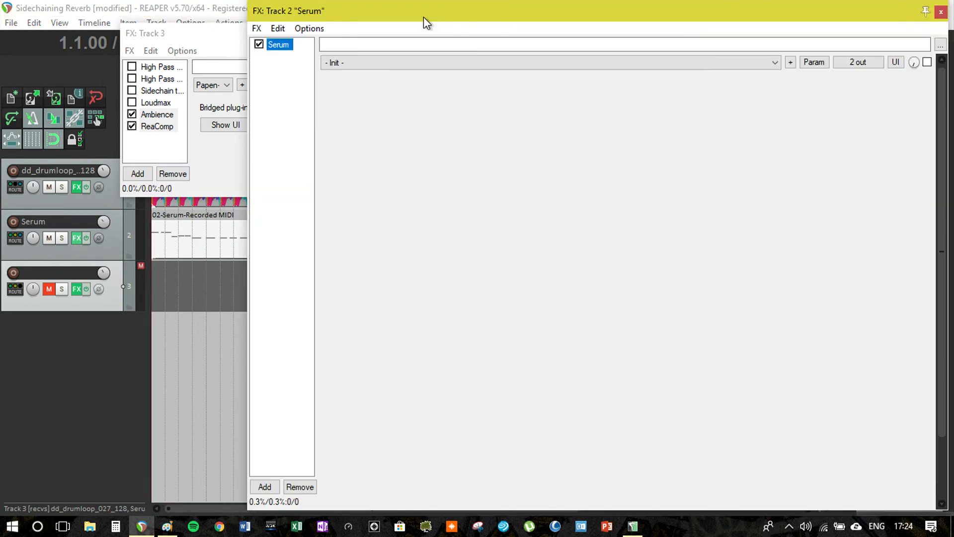
click(263, 88)
key(ctrl+v)
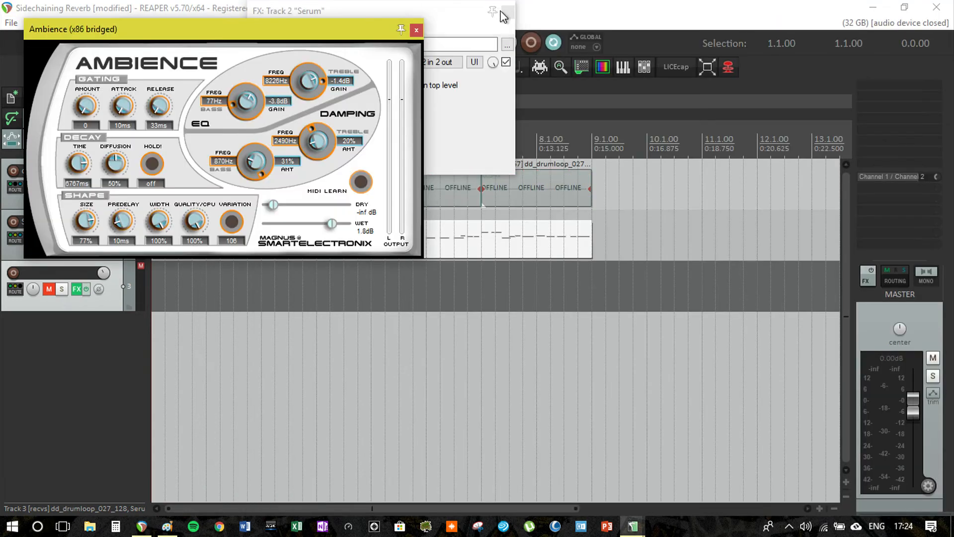
click(504, 12)
Step: Play the loop to hear the effects directly on the Serum track, closing track 3's effects chain
key(space)
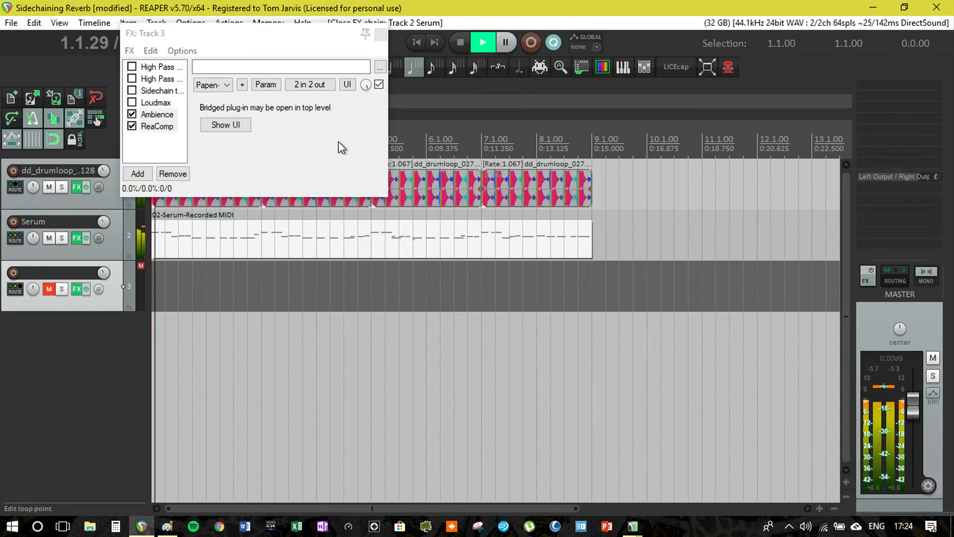
click(381, 34)
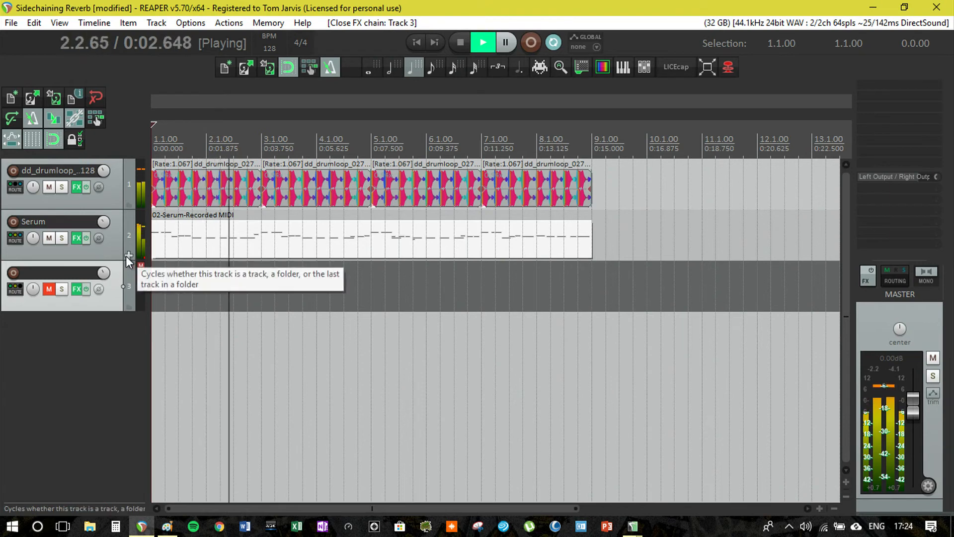
key(space)
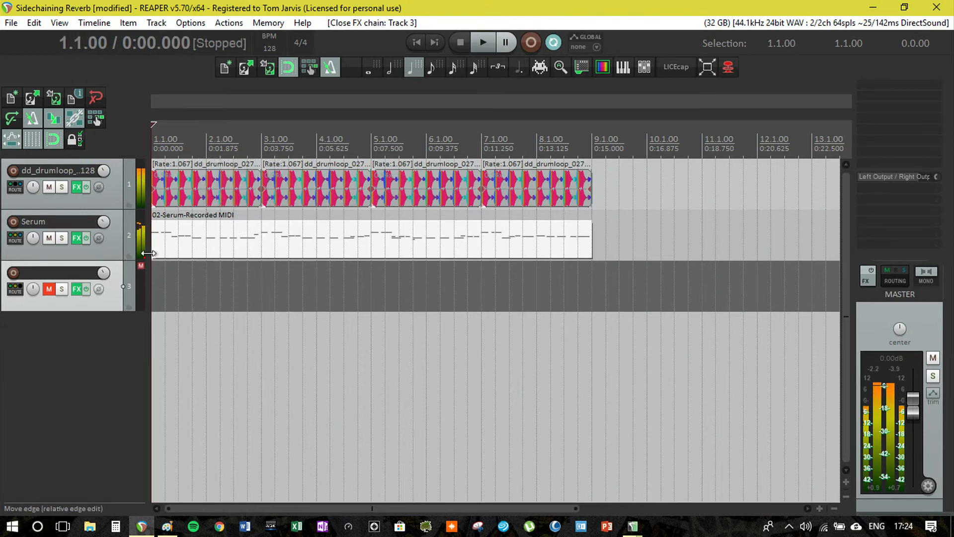
Step: Bypass Ambience and ReaComp in the Serum track's effects chain
click(77, 239)
click(413, 36)
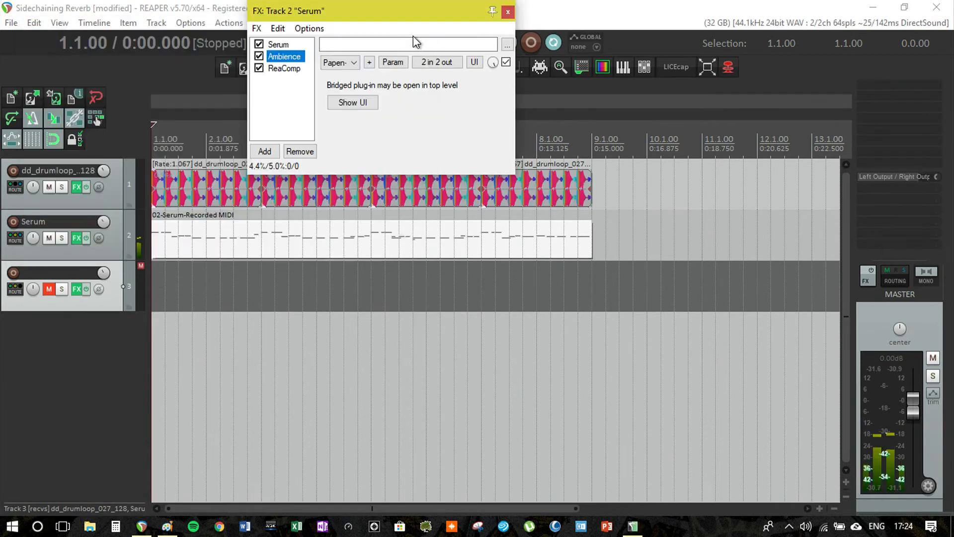
click(259, 55)
click(259, 68)
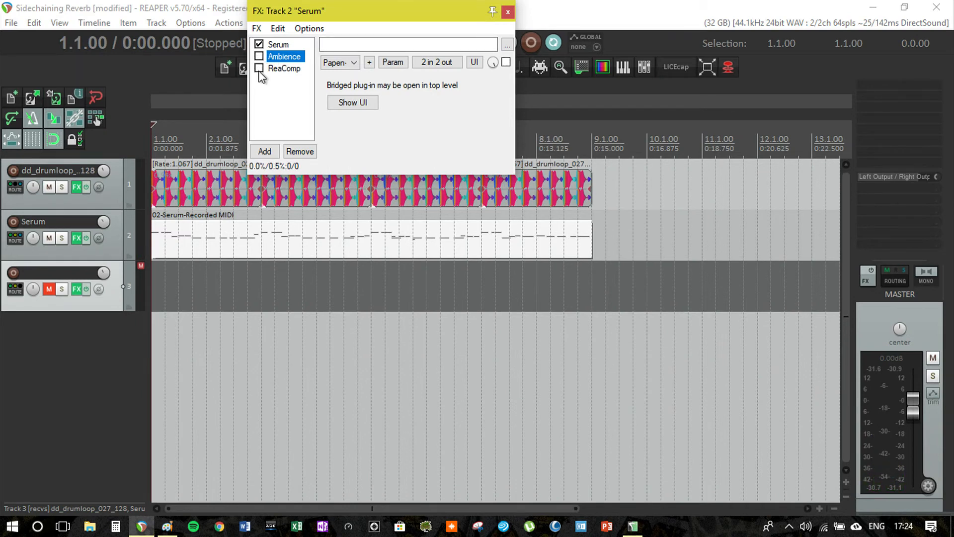